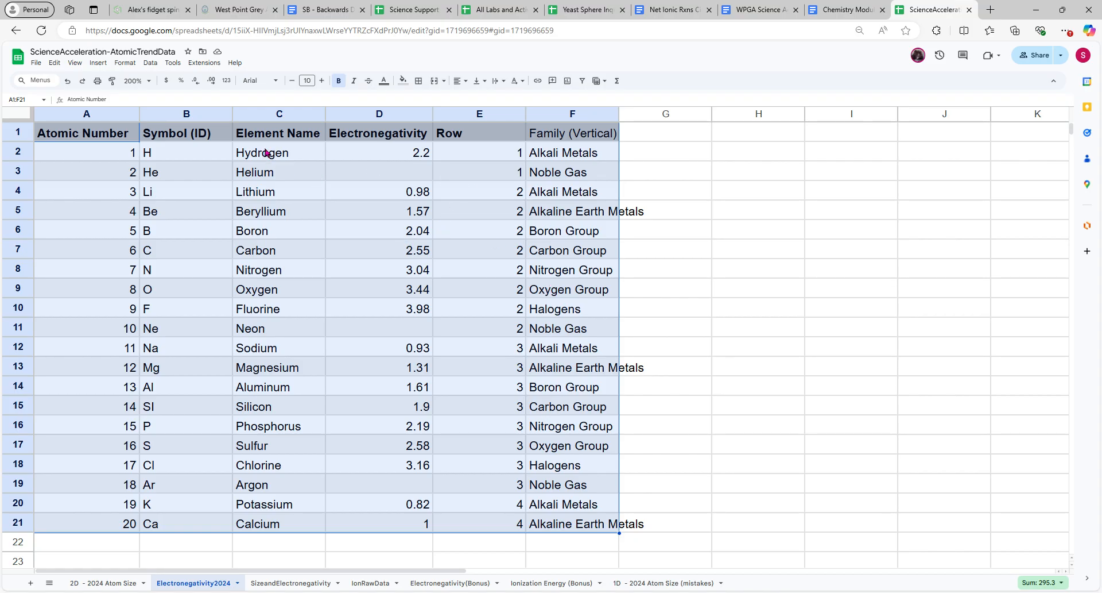
Insert a chart based on the element data in A1:F21 of the Electronegativity2024 sheet
click(108, 65)
click(691, 374)
drag(587, 523, 46, 132)
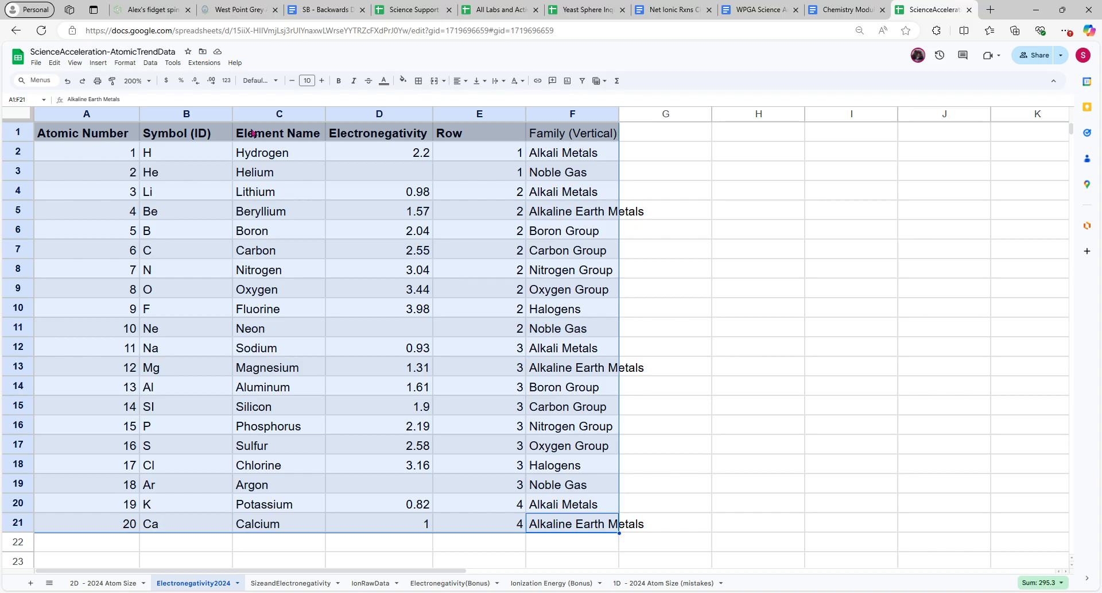
click(100, 64)
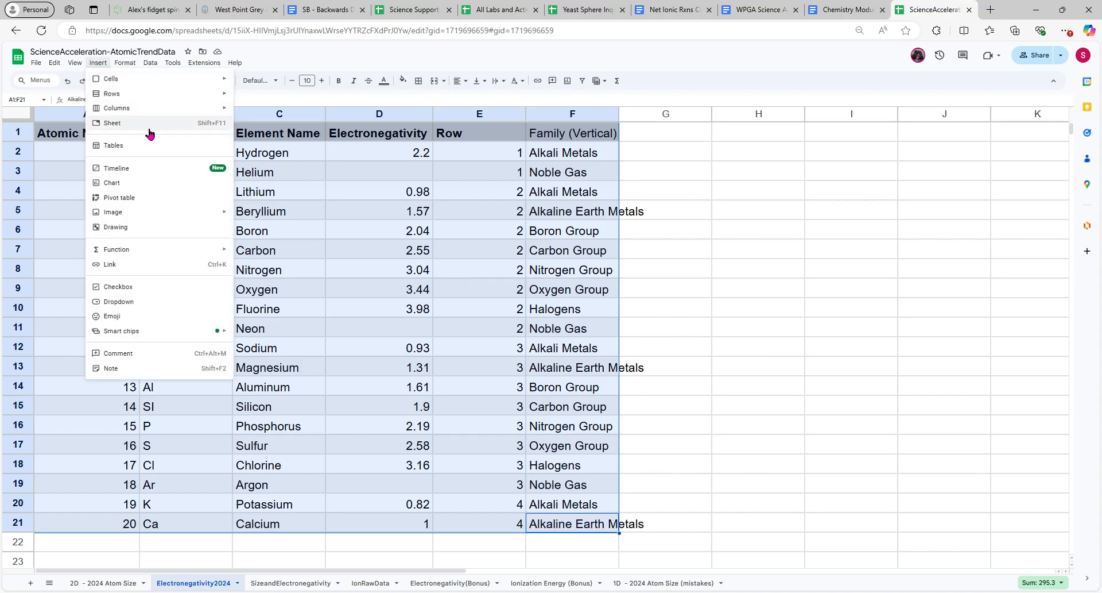
click(170, 186)
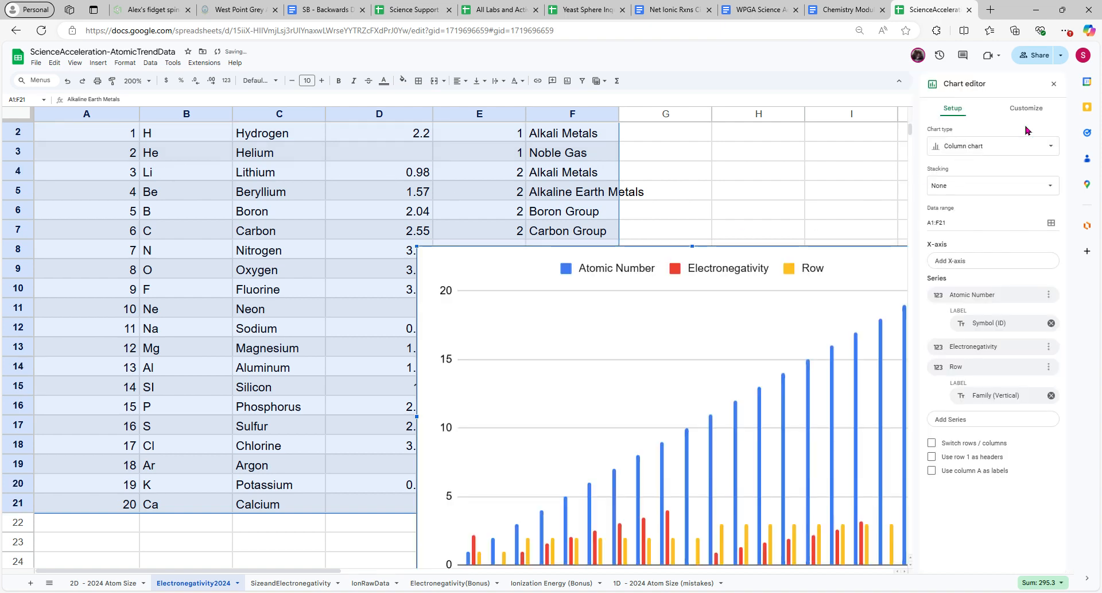
Change the chart to a bubble chart and move it up over the data table
click(1045, 148)
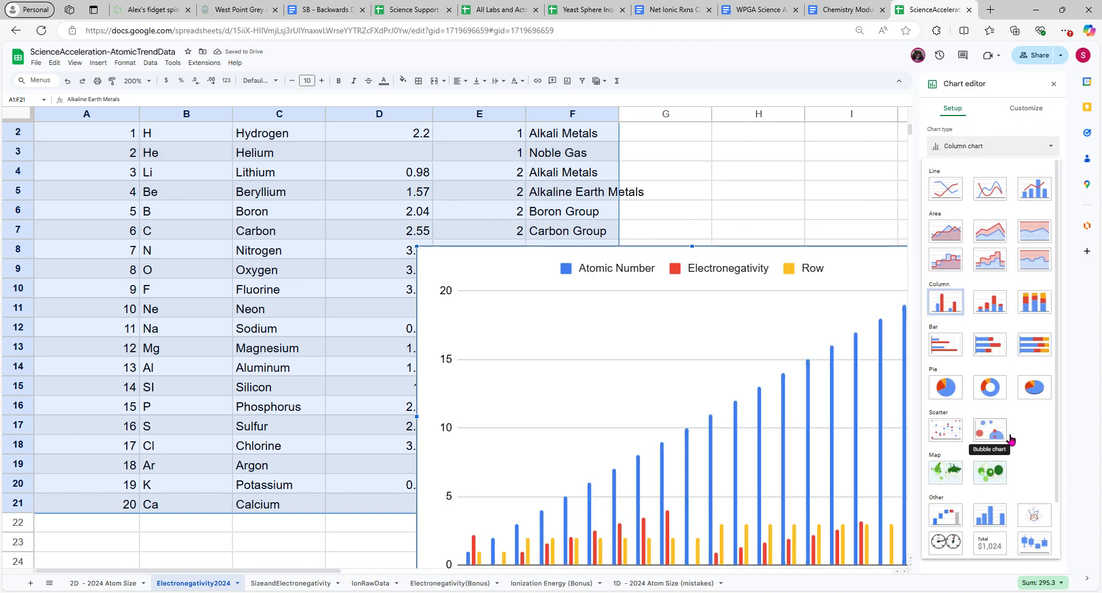
click(1005, 438)
drag(737, 252, 373, 121)
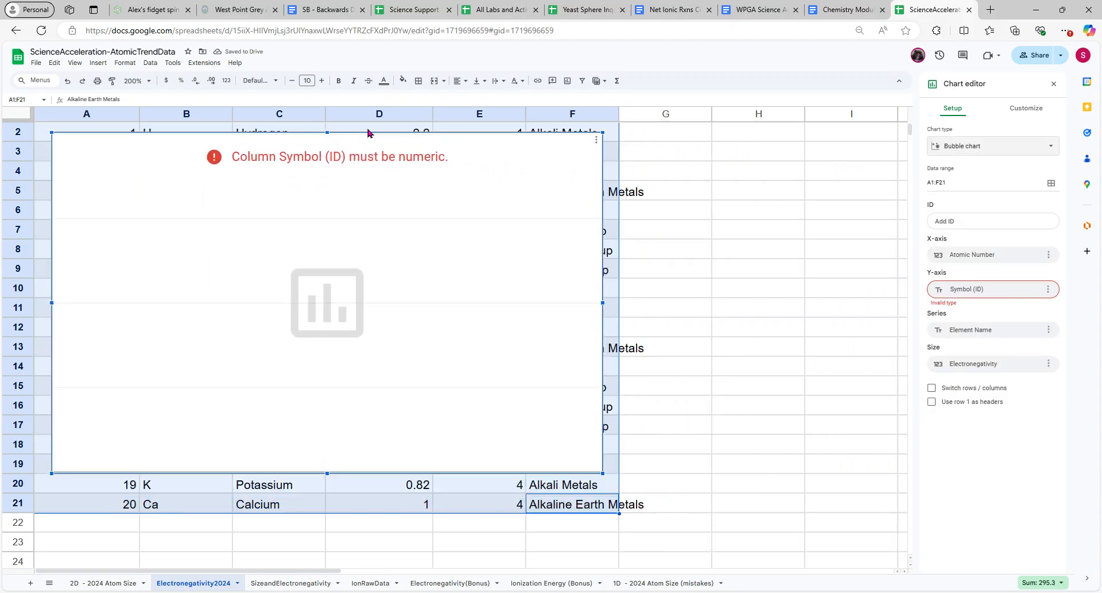
Assign Row to the bubble chart's Y-axis and Atomic Number to its X-axis
click(1001, 291)
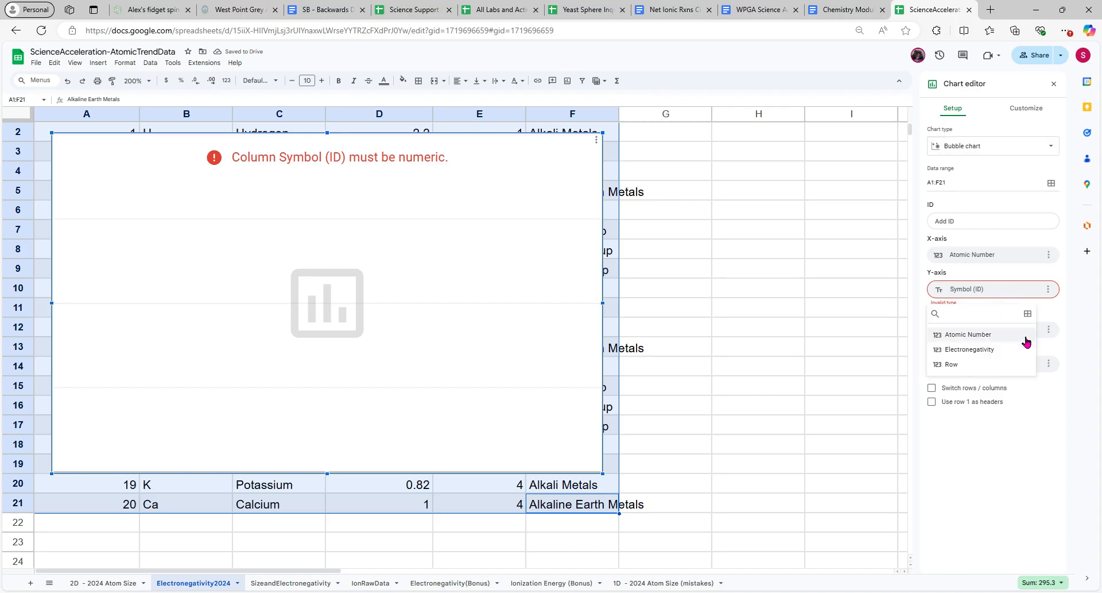
click(1026, 364)
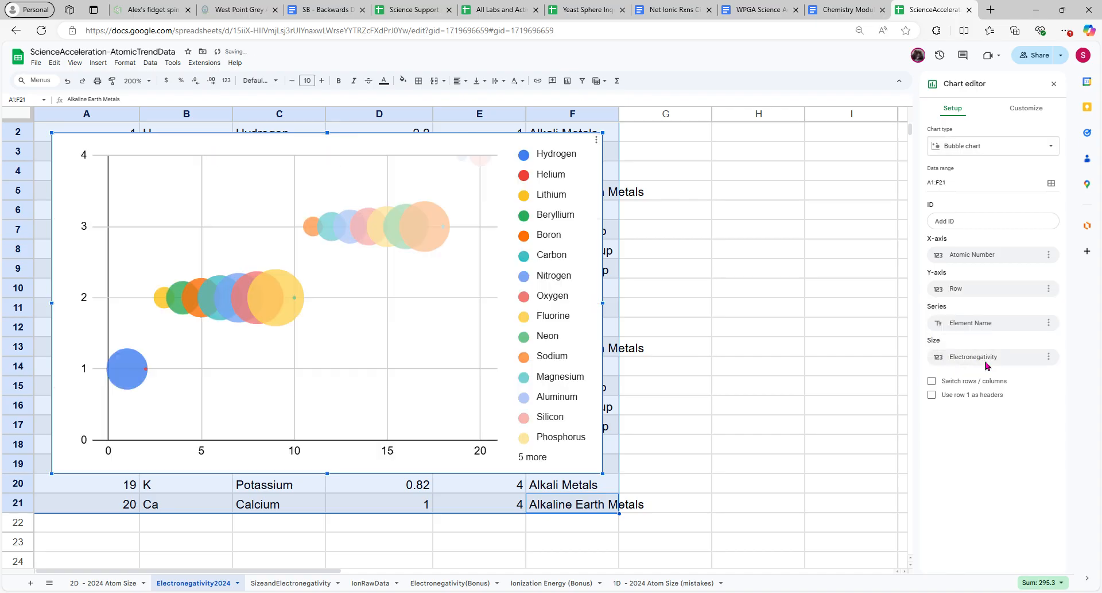
click(1002, 261)
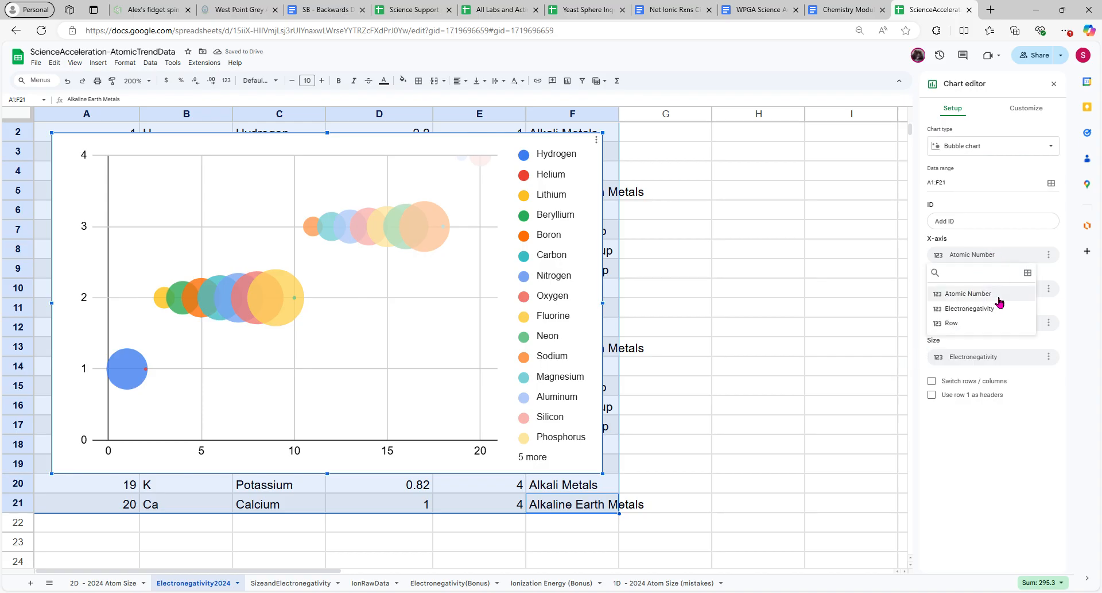
click(995, 297)
Set the chart's ID to Symbol (ID) and its series to Family (Vertical)
click(970, 224)
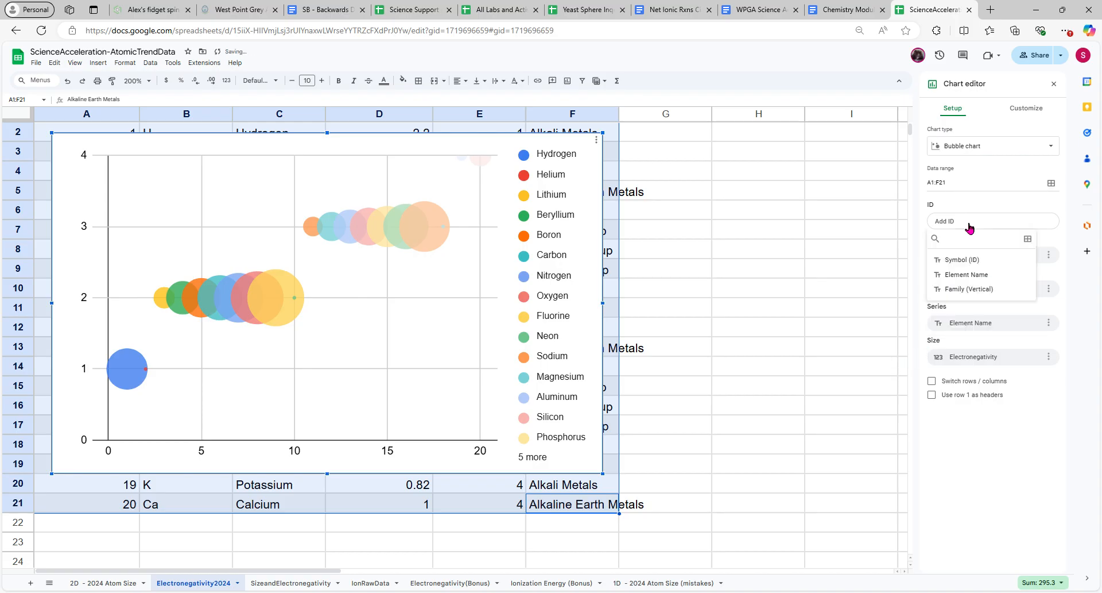
click(1008, 259)
click(989, 352)
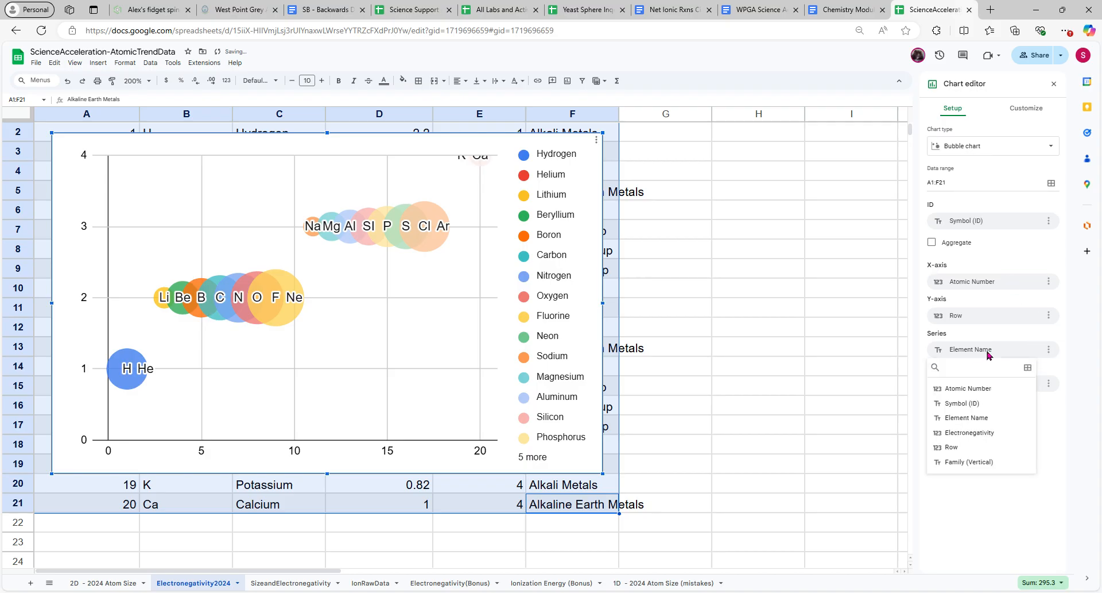
click(1000, 461)
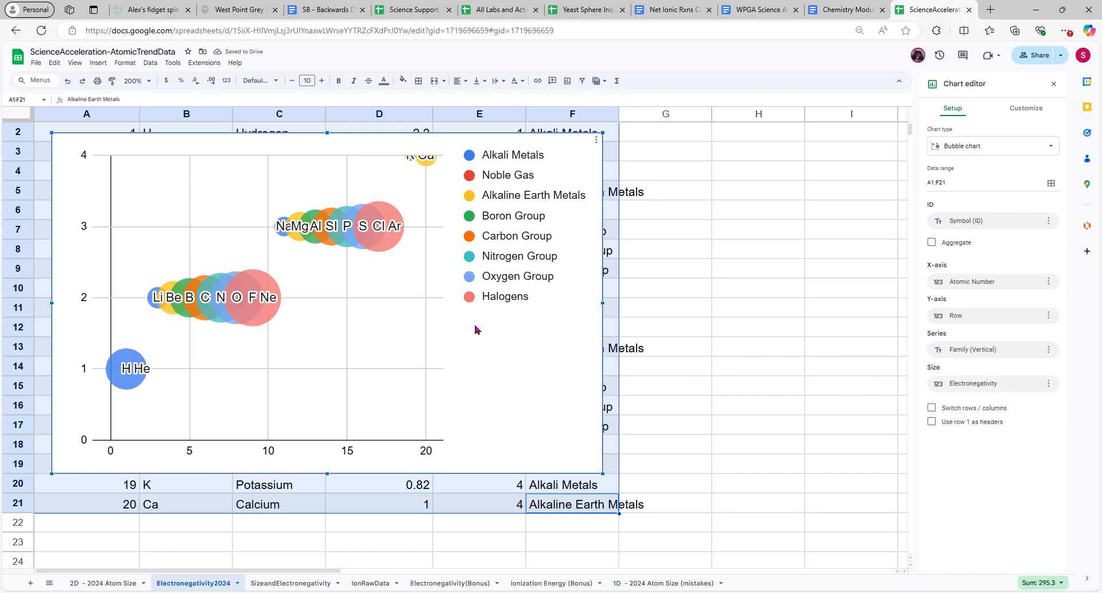
Widen the bubble chart to spread out the bubbles and reposition it so the whole legend fits in view
drag(610, 308, 913, 314)
scroll(707, 306, down, 4)
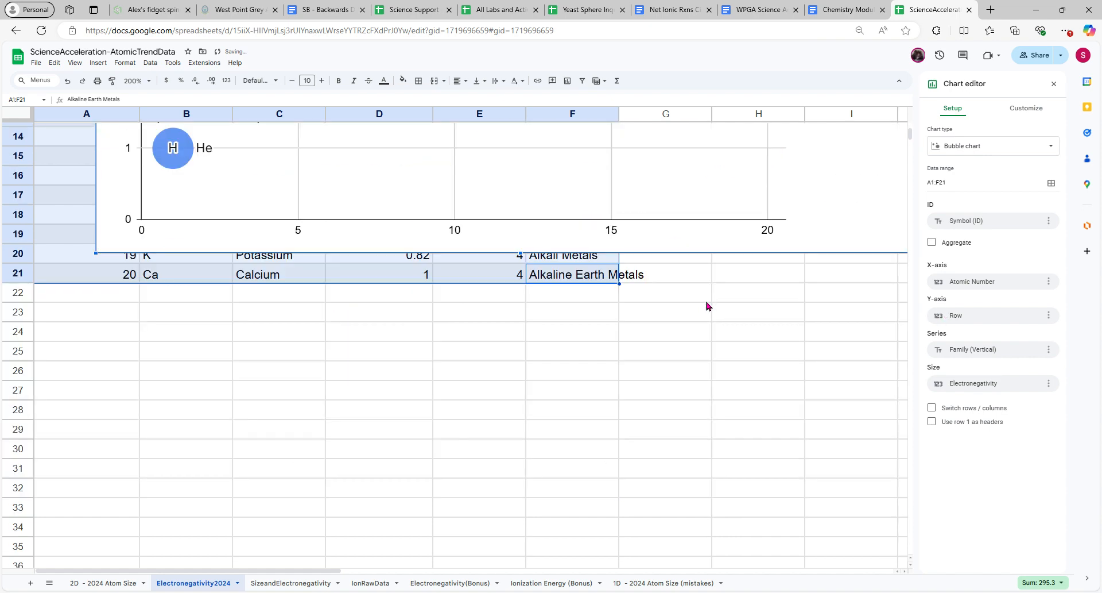
scroll(707, 306, up, 4)
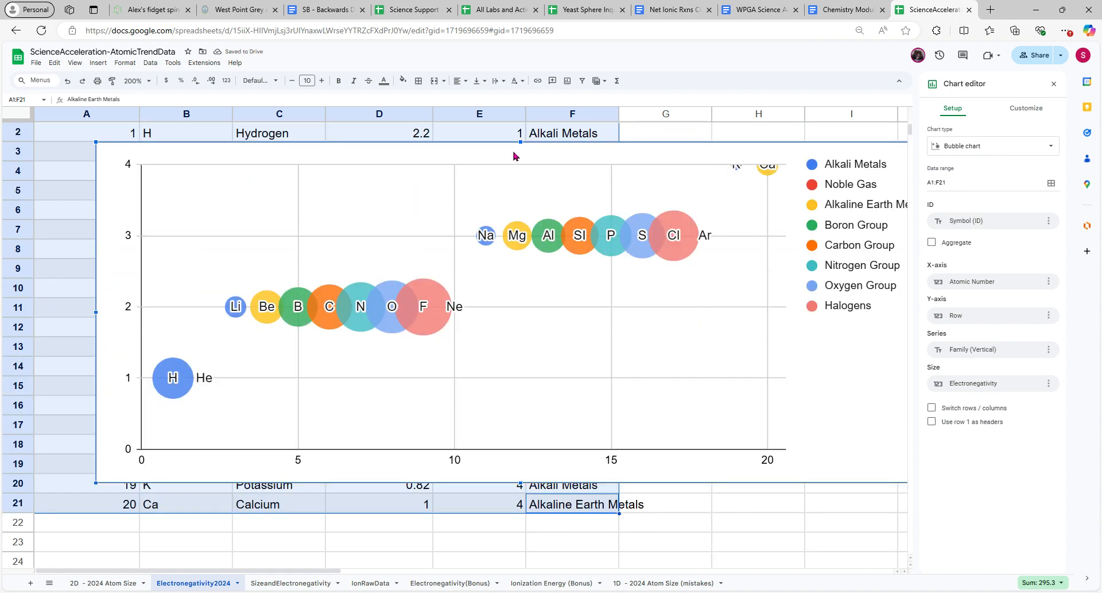
drag(515, 154, 454, 164)
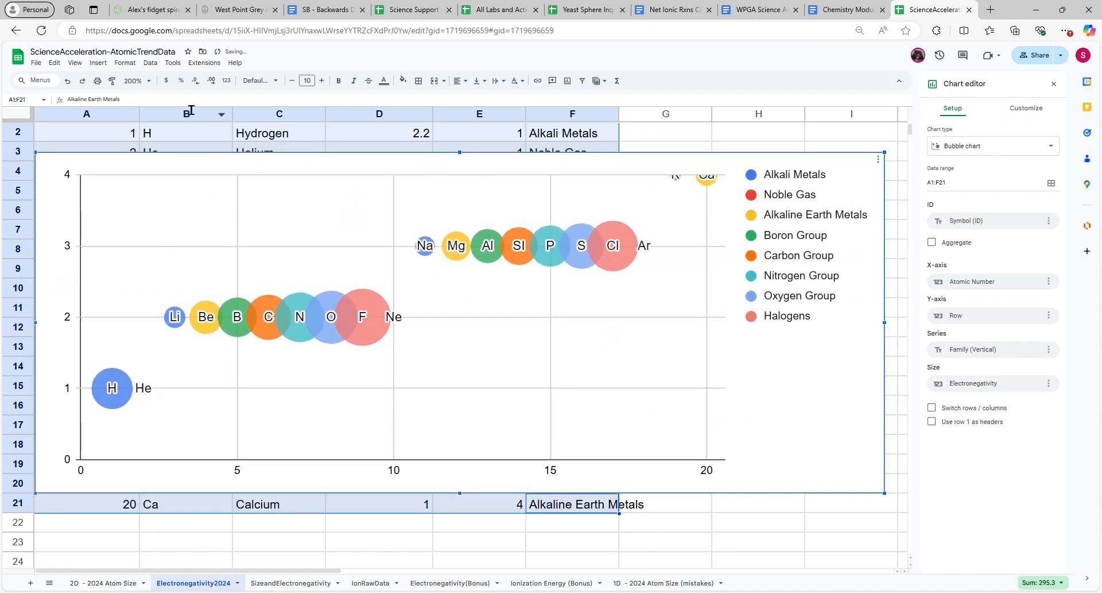
Set the sheet zoom to 100%, widen the chart further, and move it slightly right and down
click(150, 82)
click(144, 142)
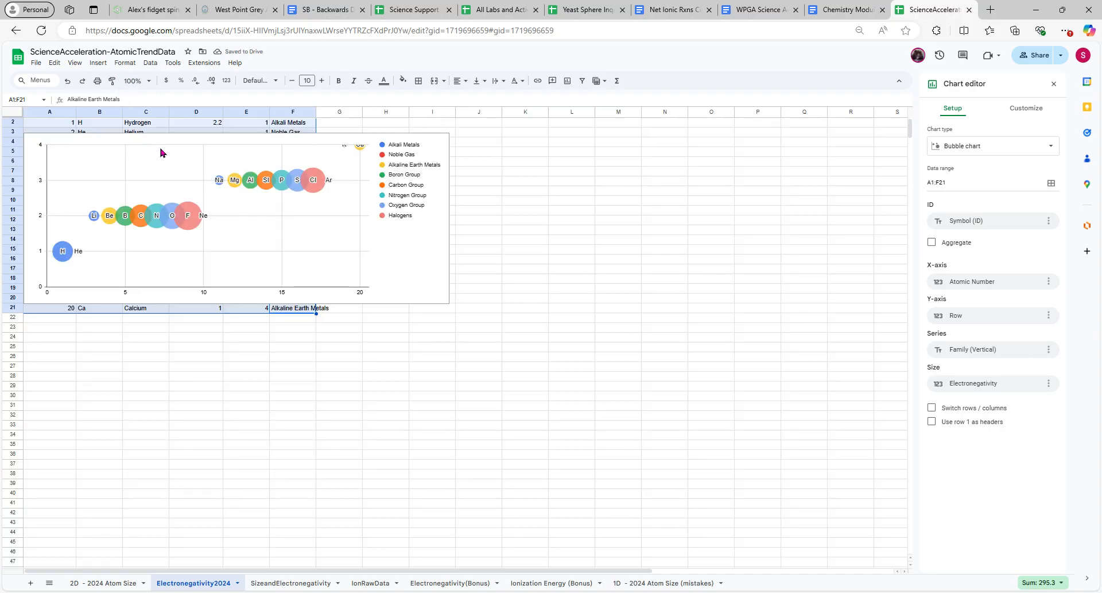
click(450, 221)
drag(449, 218, 632, 225)
drag(494, 215, 577, 250)
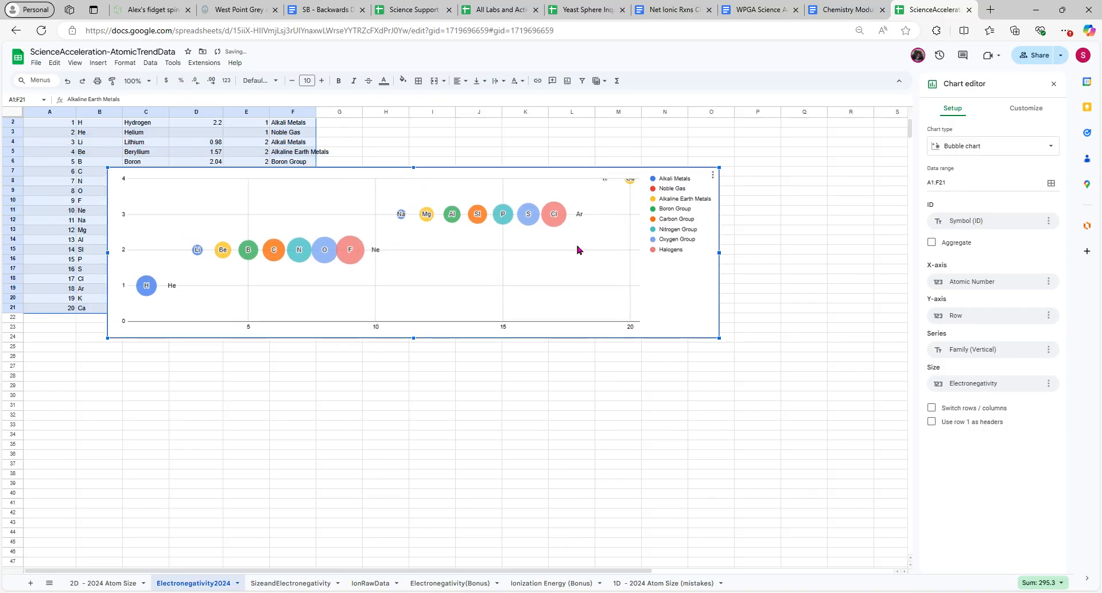
Set the maximum value of the chart's vertical axis to 5
click(1027, 108)
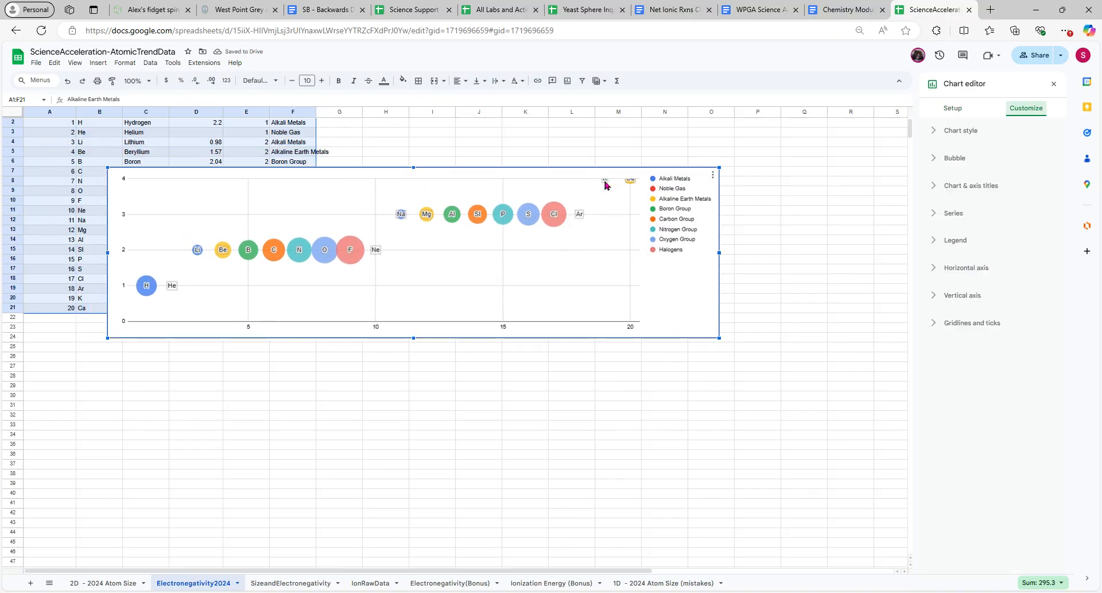
click(937, 296)
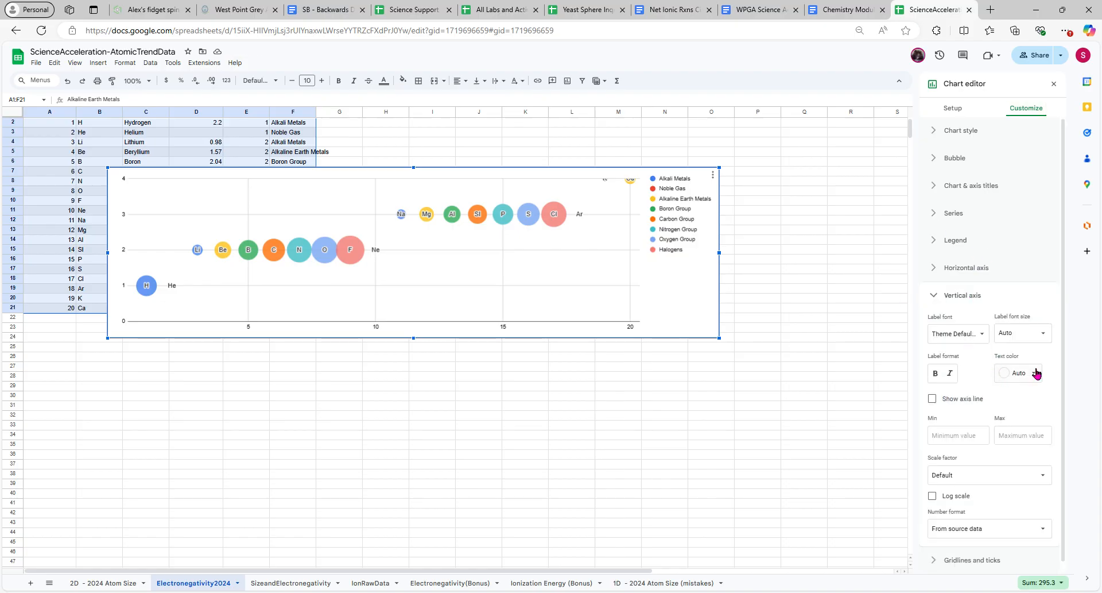
click(1045, 442)
text(5)
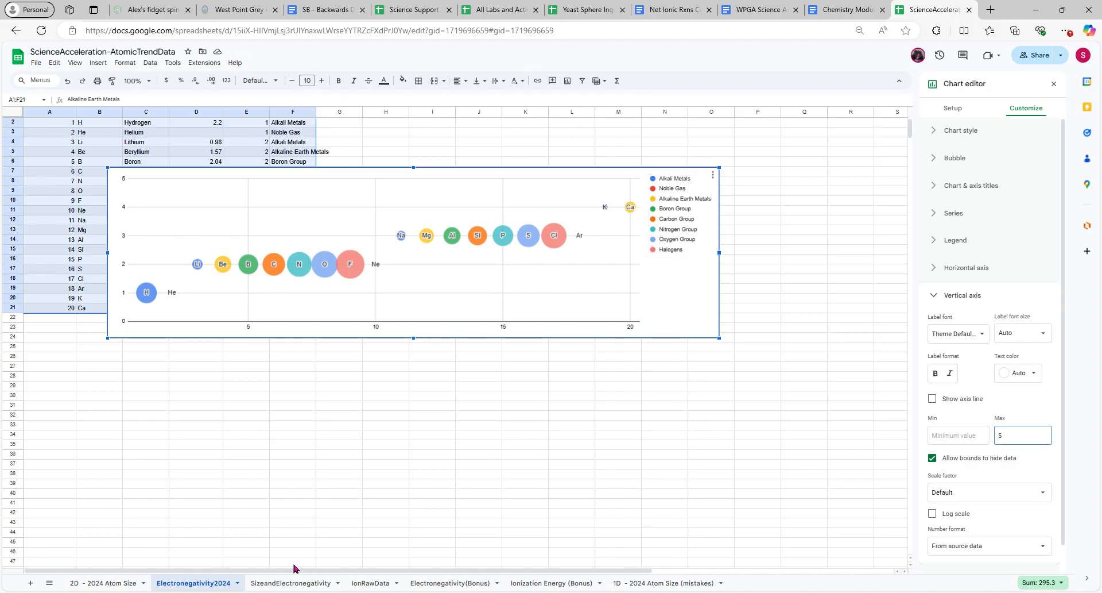
Check the axis titles of the chart on the 2D - 2024 Atom Size sheet and return to Electronegativity2024
click(112, 584)
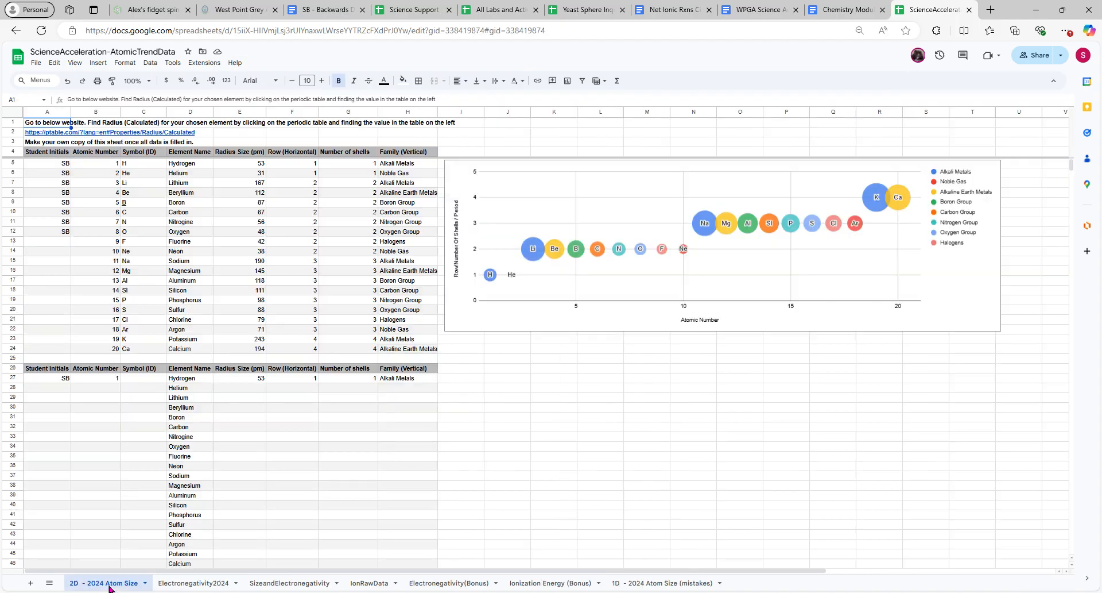
click(185, 583)
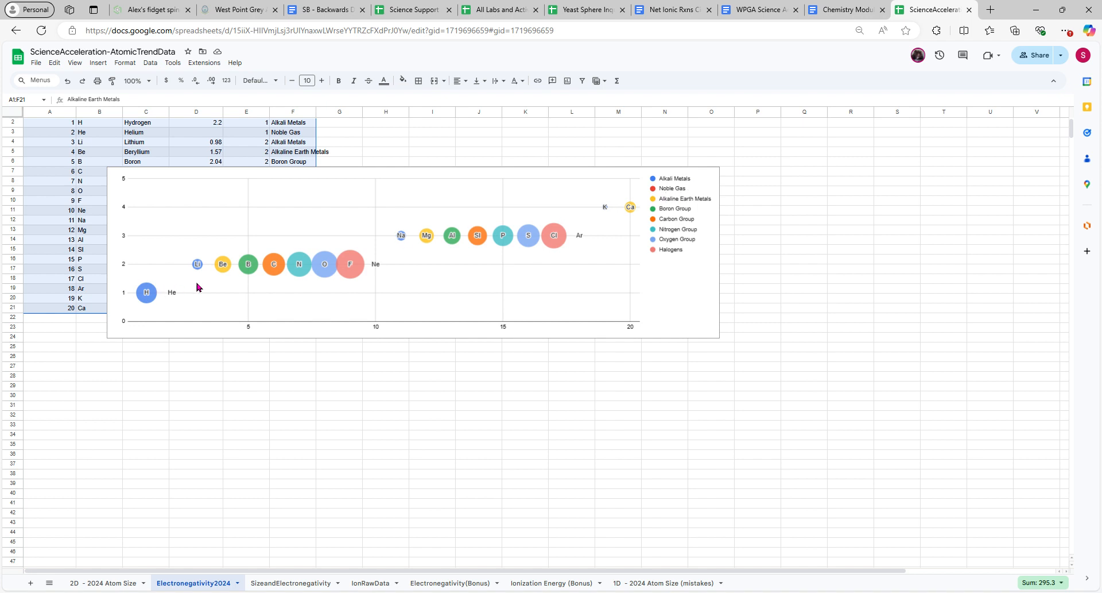
Reopen the electronegativity chart for editing and title it "Periodic Trends - Electronegativity / Pulling Power"
click(707, 177)
click(713, 175)
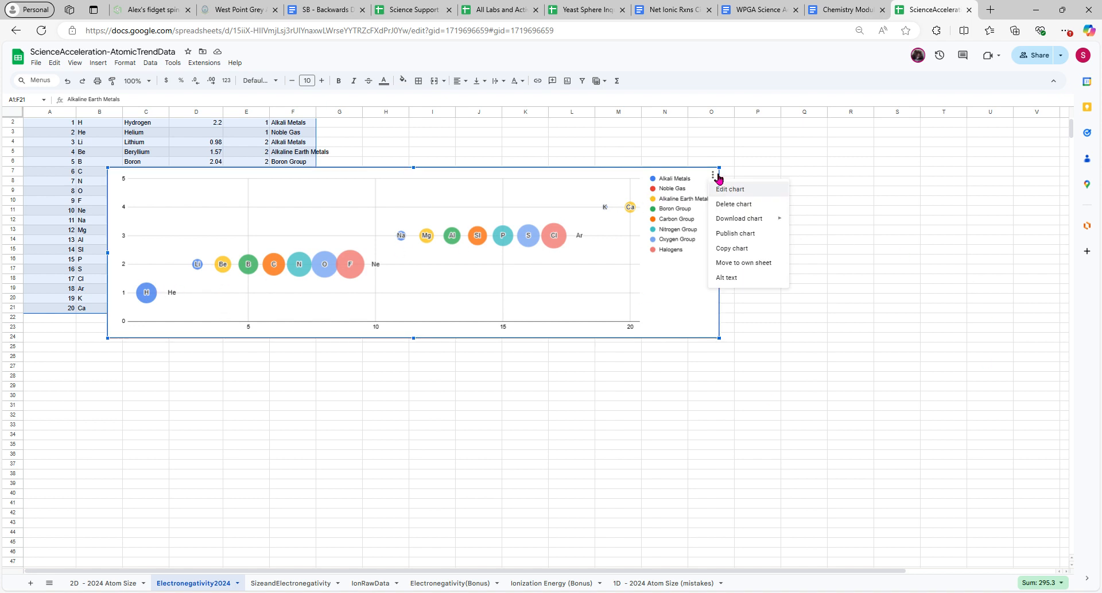
click(756, 191)
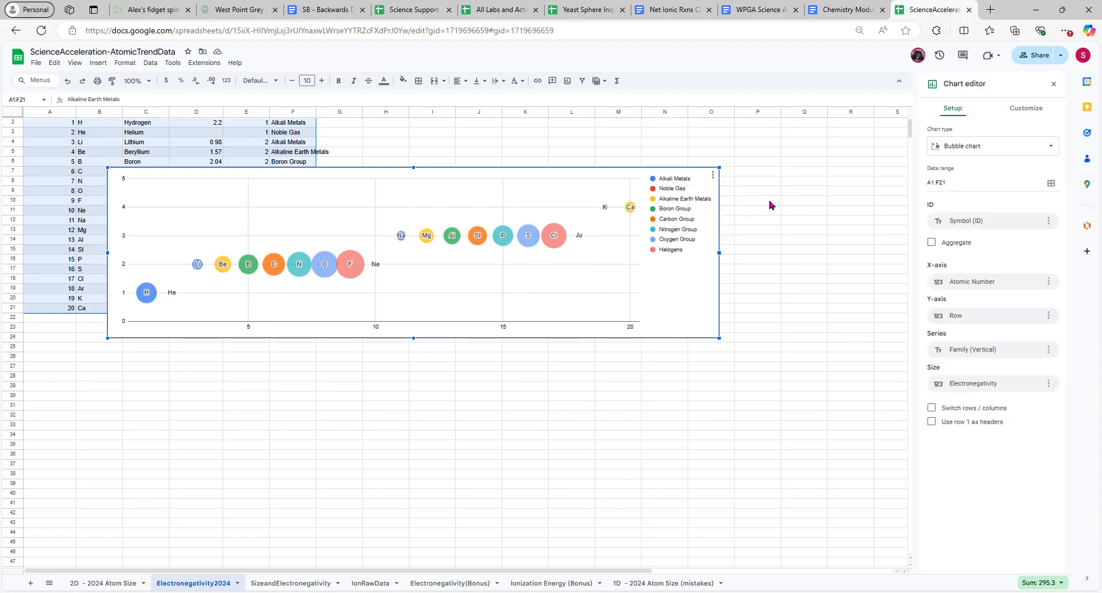
click(1041, 112)
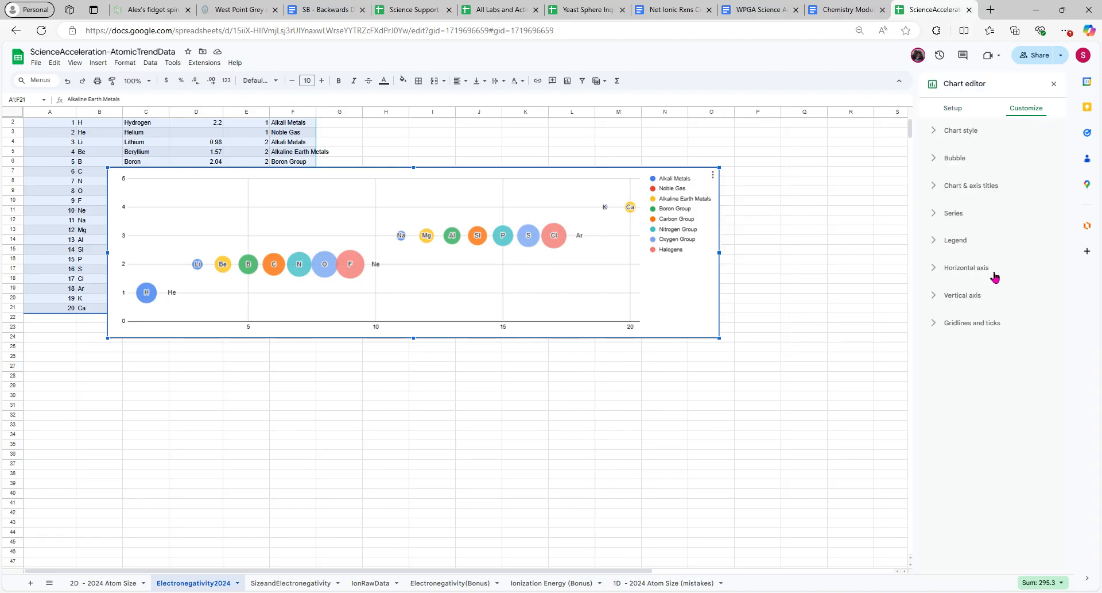
click(940, 187)
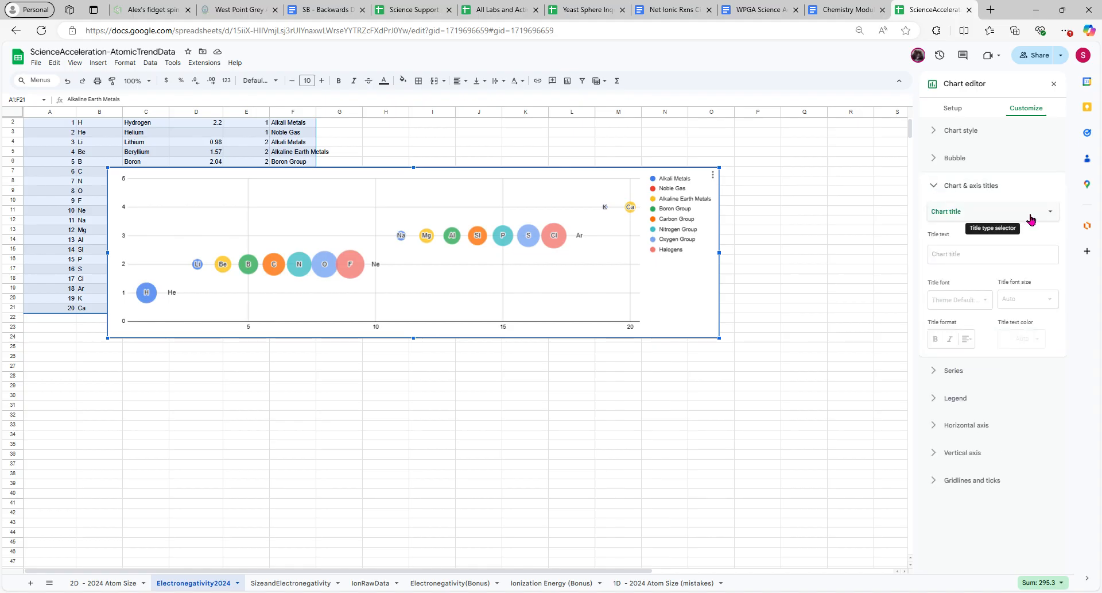
click(994, 259)
text(A)
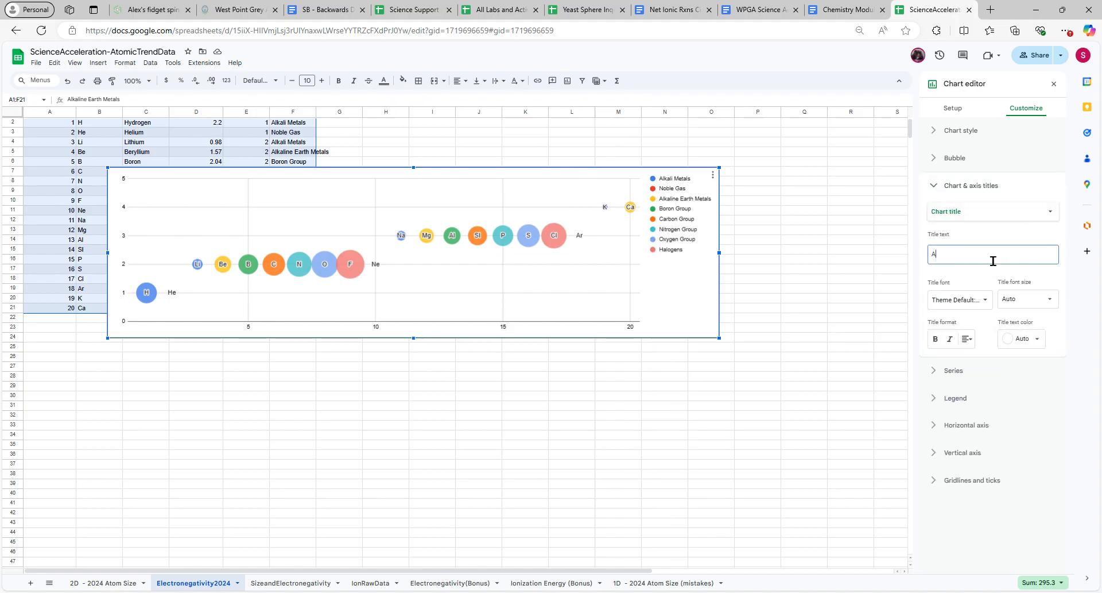
text(t)
key(BackSpace)
key(BackSpace)
text(Periodic Trends -)
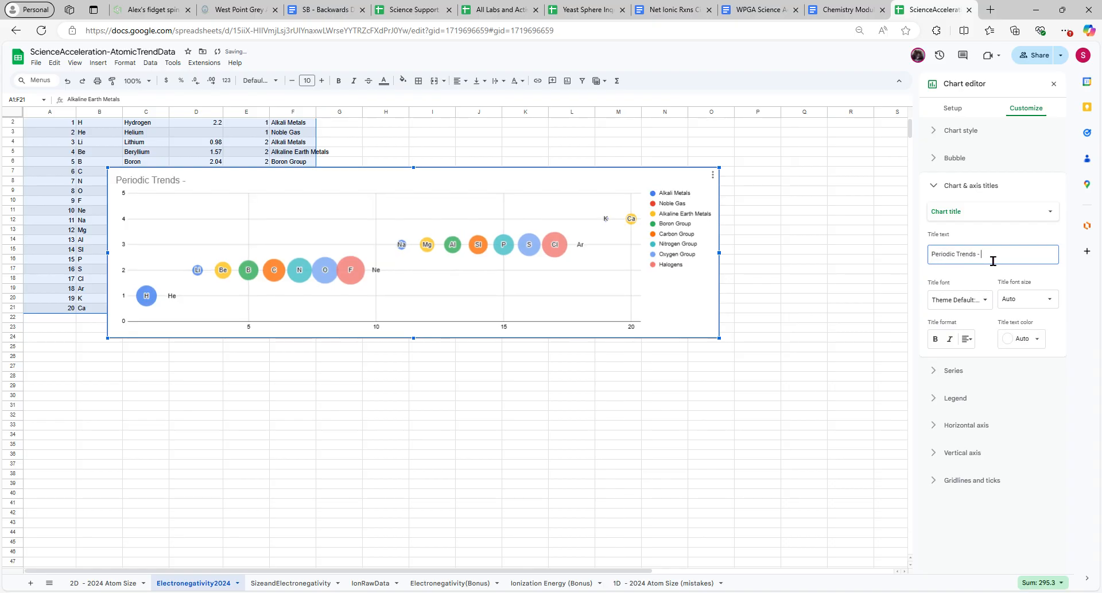
text( Electronegativity)
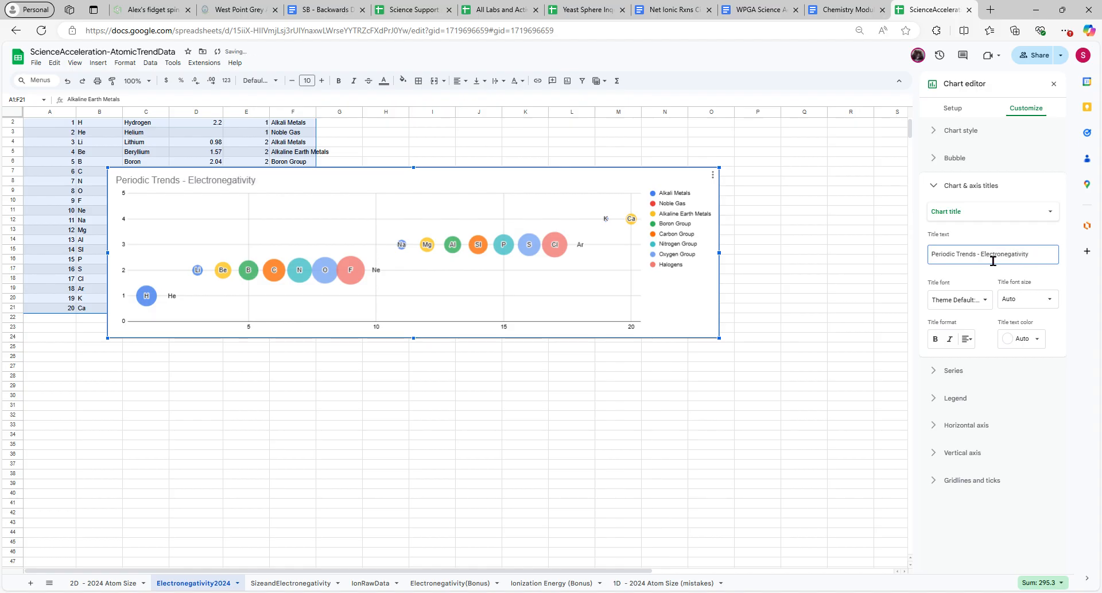
text(ng Power)
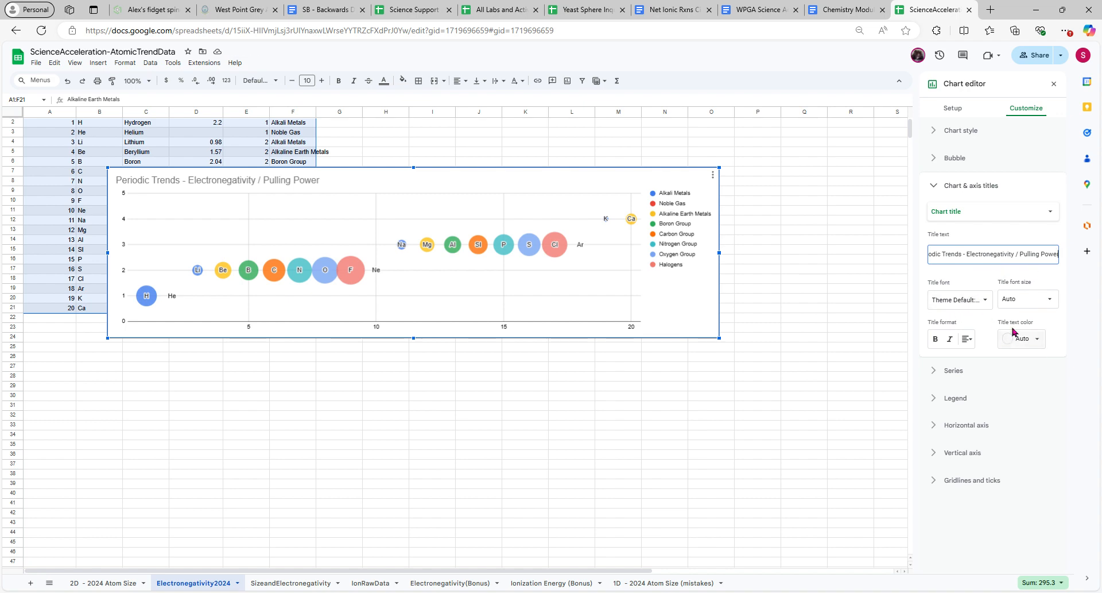
Set the chart's horizontal axis title to "Atomic Number"
click(1020, 216)
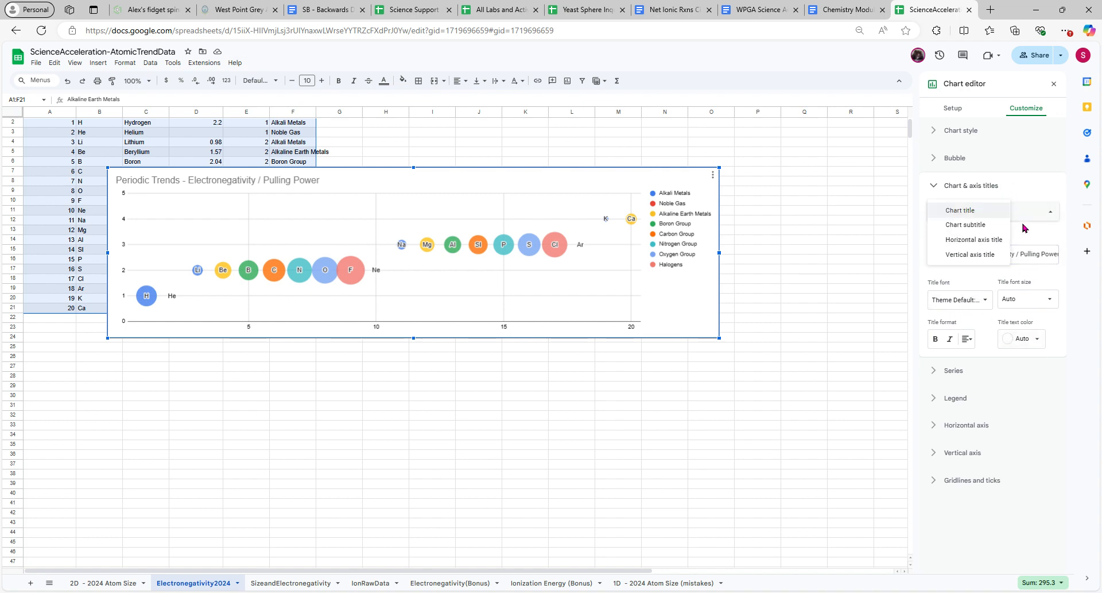
click(997, 240)
click(1001, 258)
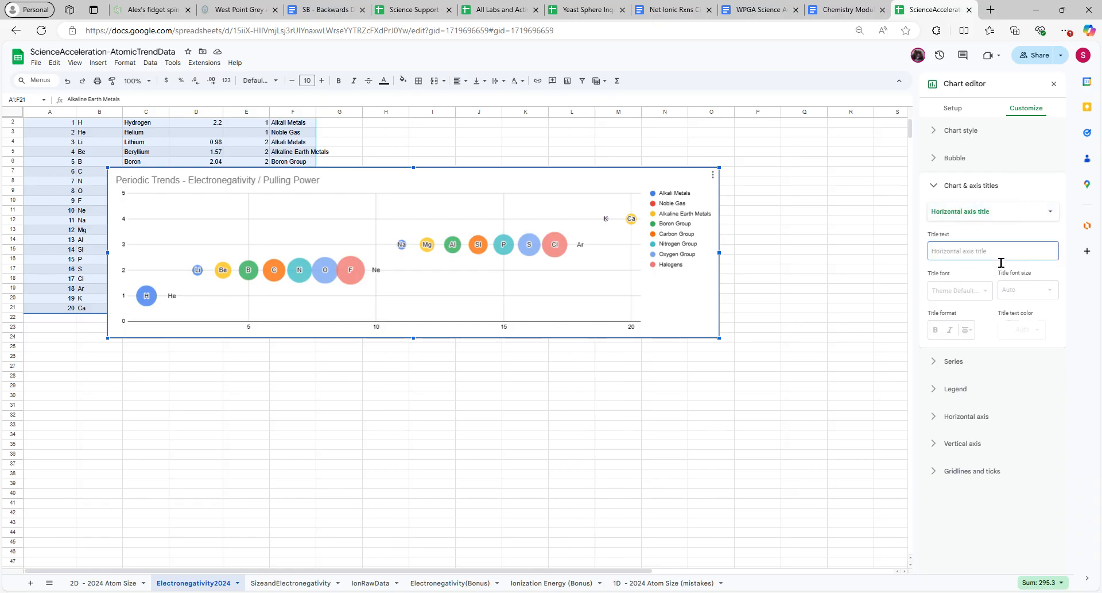
text(Atomic Number)
Set the chart's vertical axis title to "Row / Period / Number of Shells"
click(1004, 216)
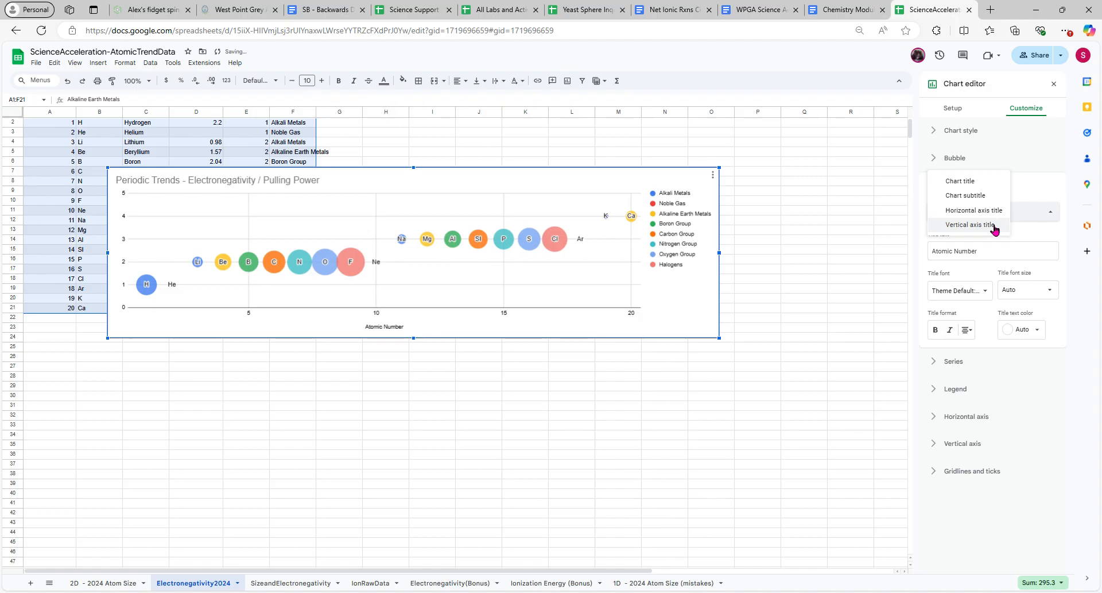
click(995, 225)
click(982, 257)
text(R)
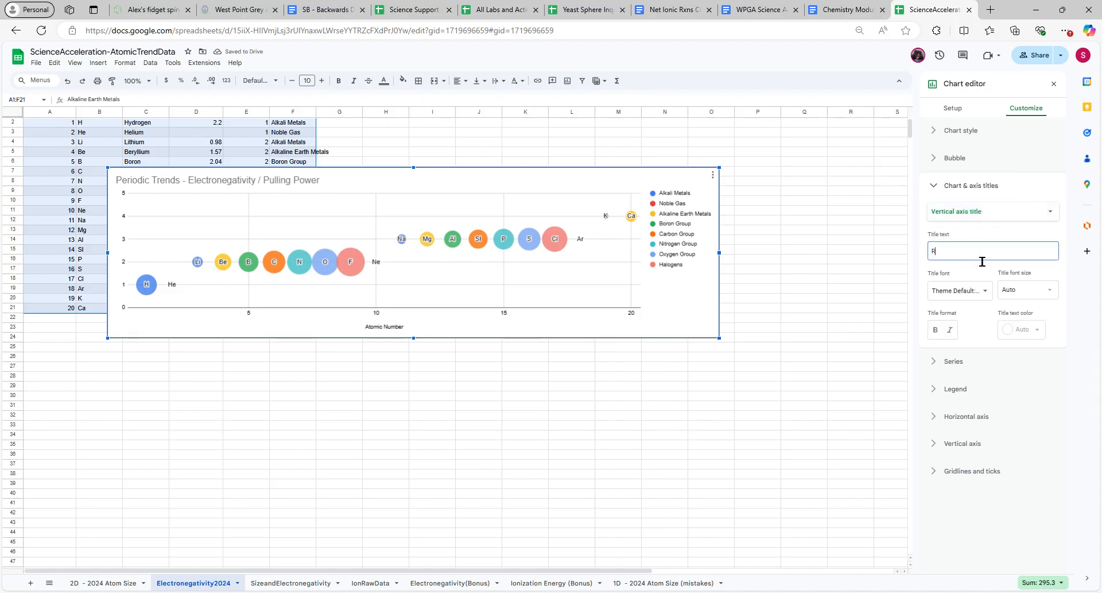
text(ow /)
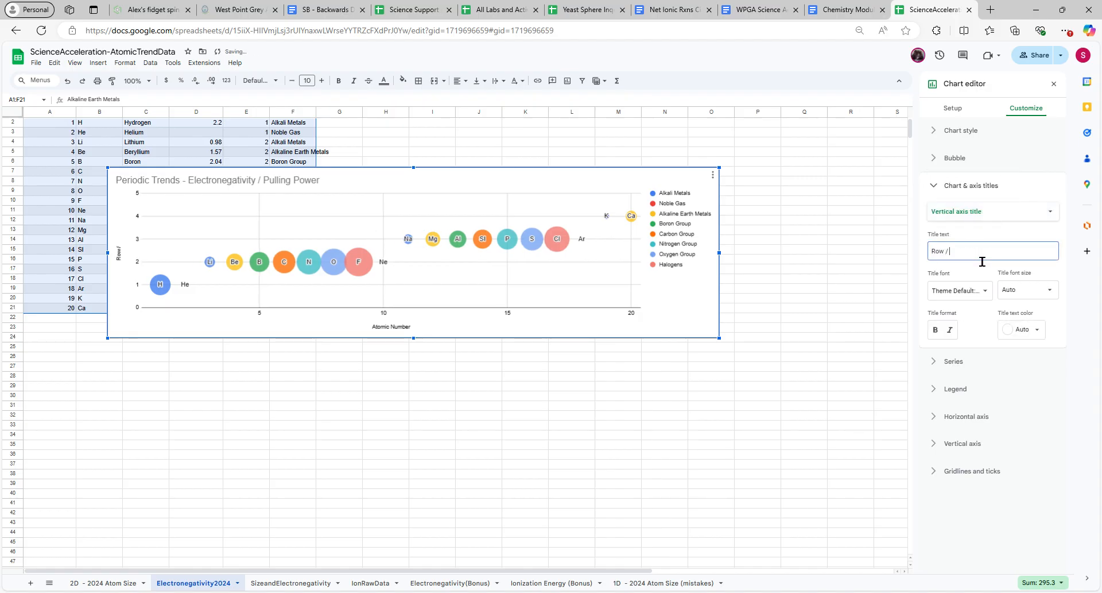
text( Peri)
text(riod)
text( / Number of Shells)
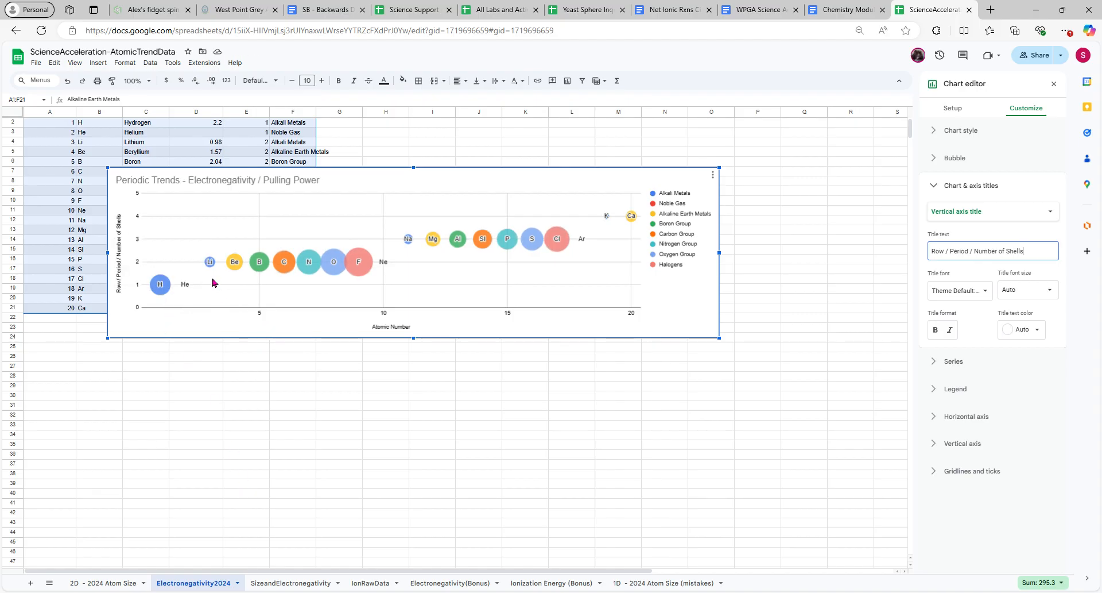
Compare the electronegativity bubble chart with the atom size chart on the 2D - 2024 Atom Size sheet, and return to Electronegativity2024
mouse_move(209, 269)
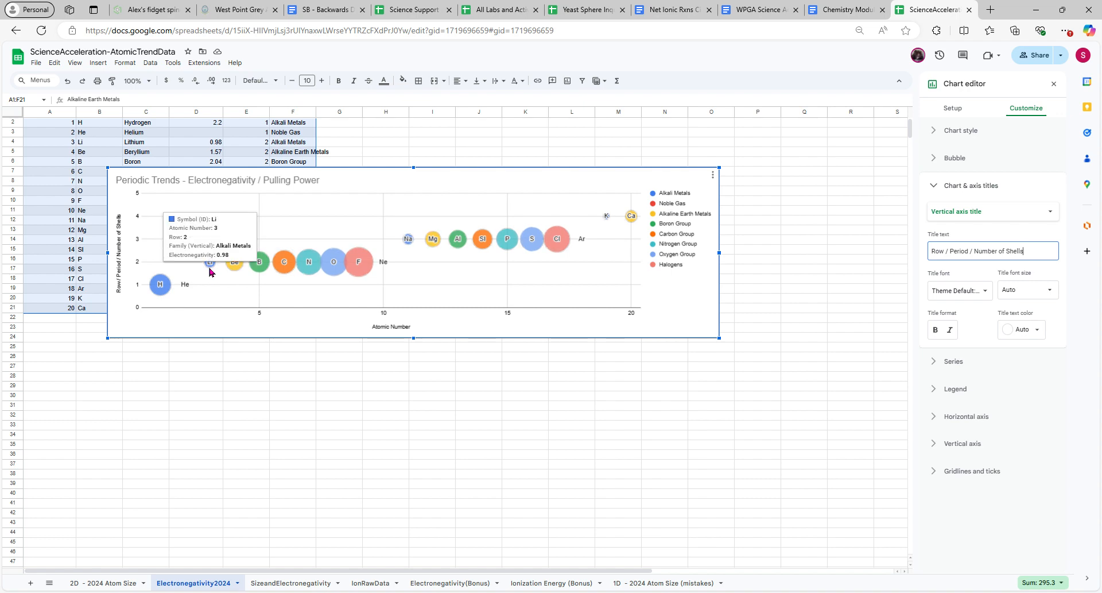
click(132, 583)
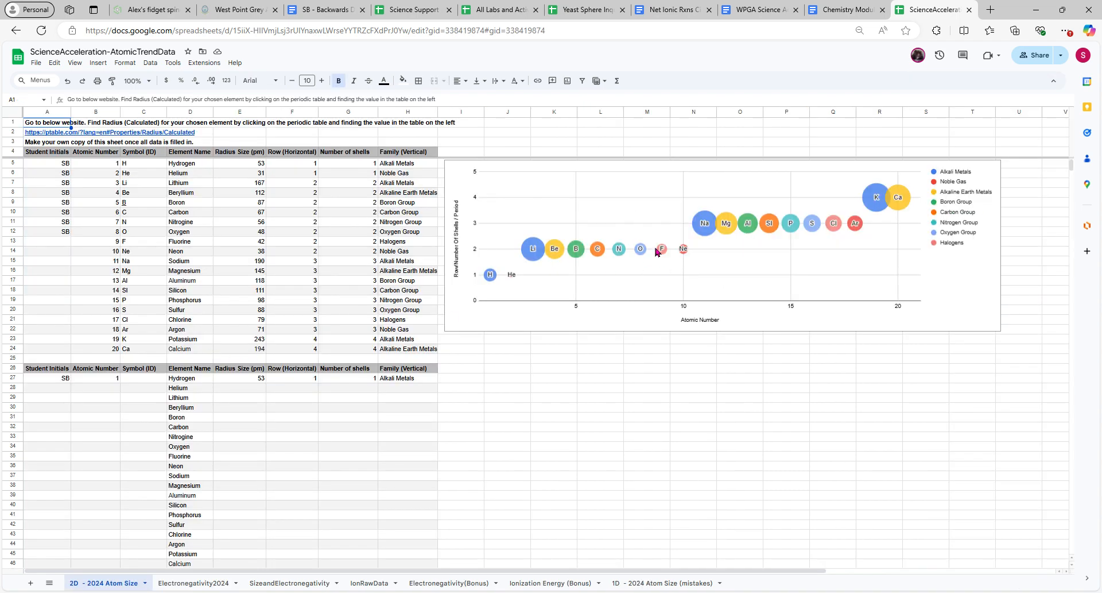
click(214, 582)
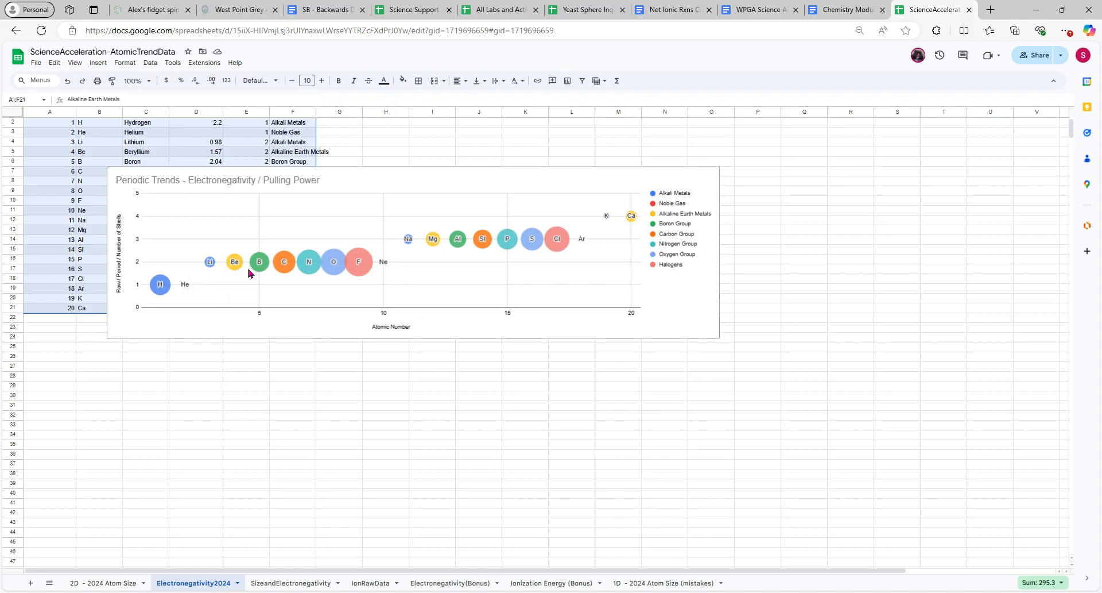
Widen the electronegativity chart by extending its right edge to about the end of column Q, and inspect the Ne data point
click(720, 261)
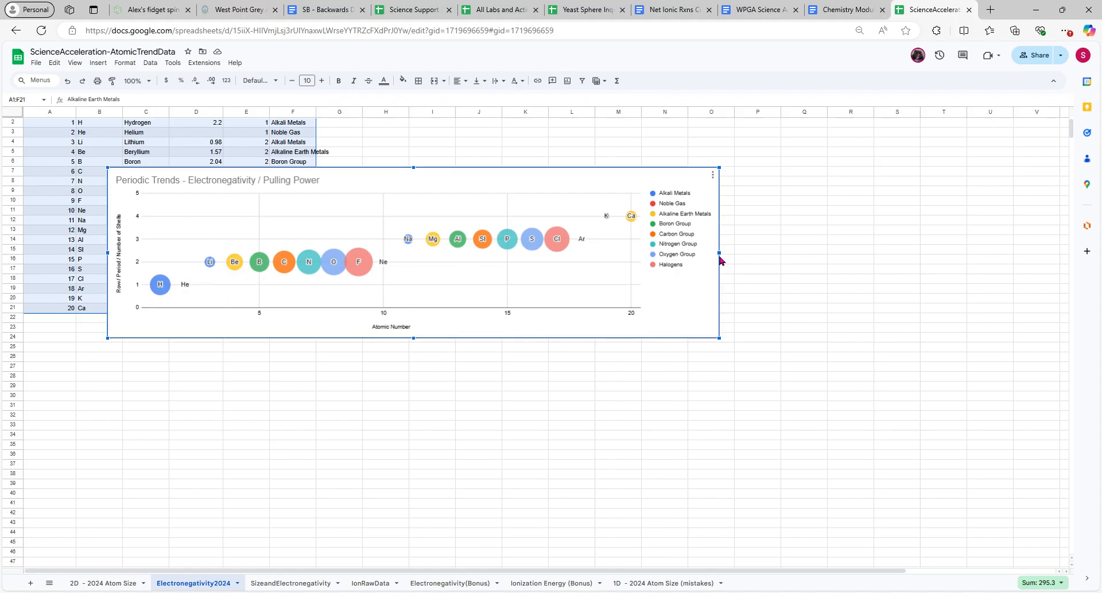
drag(721, 257, 822, 257)
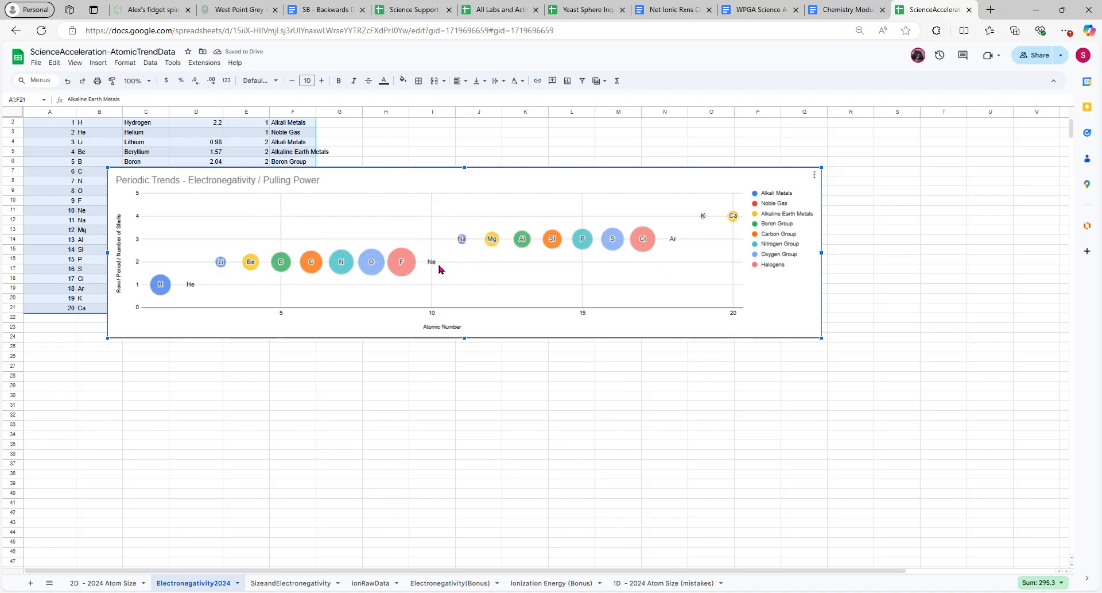
mouse_move(433, 265)
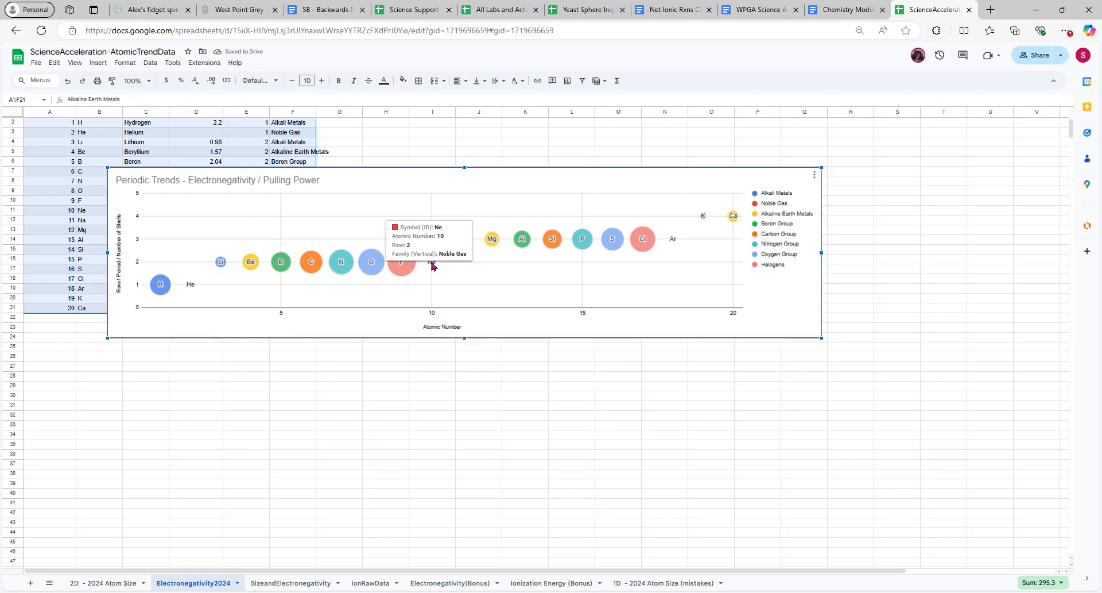